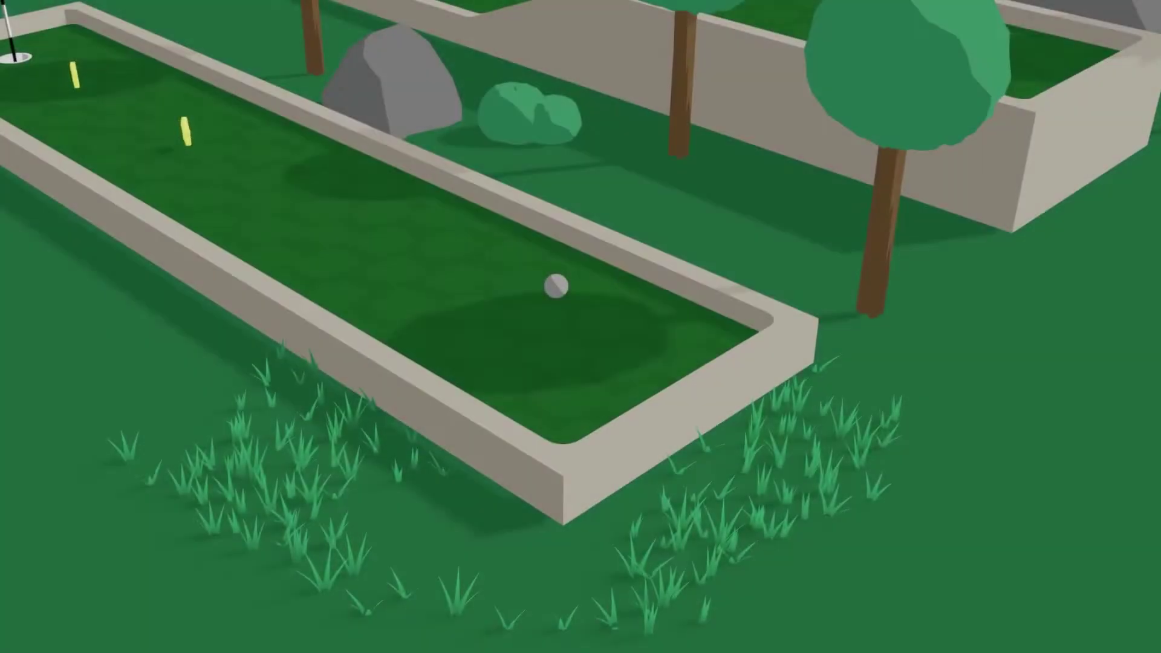
pyautogui.moveTo(709, 249); pyautogui.dragTo(710, 248)
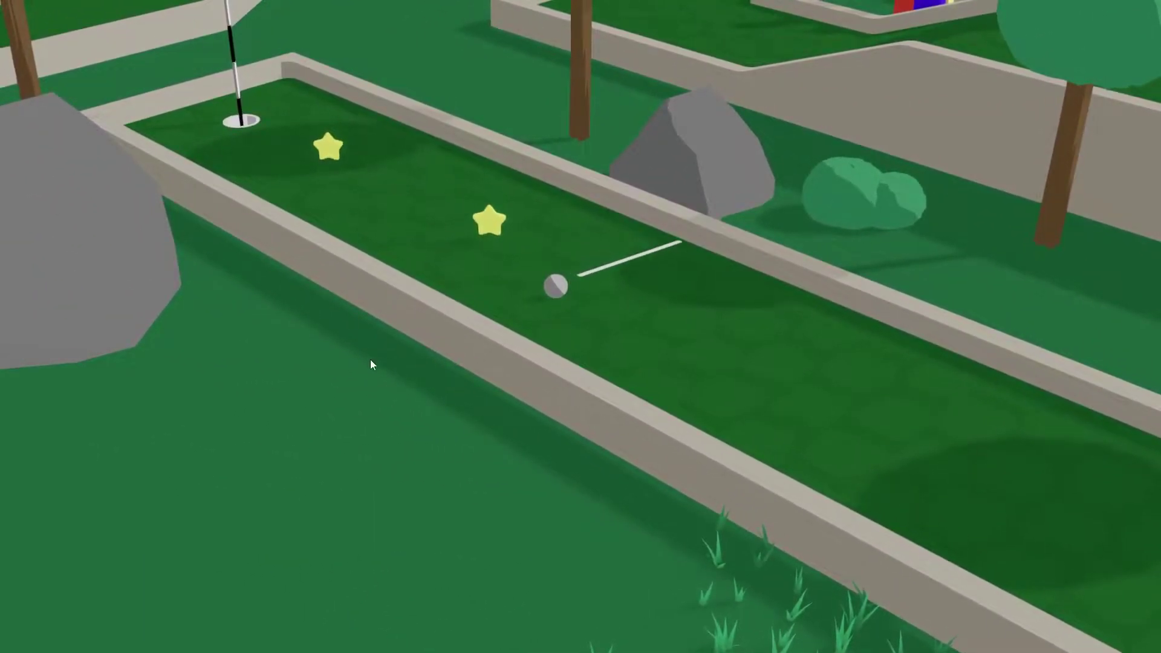
pyautogui.click(370, 359)
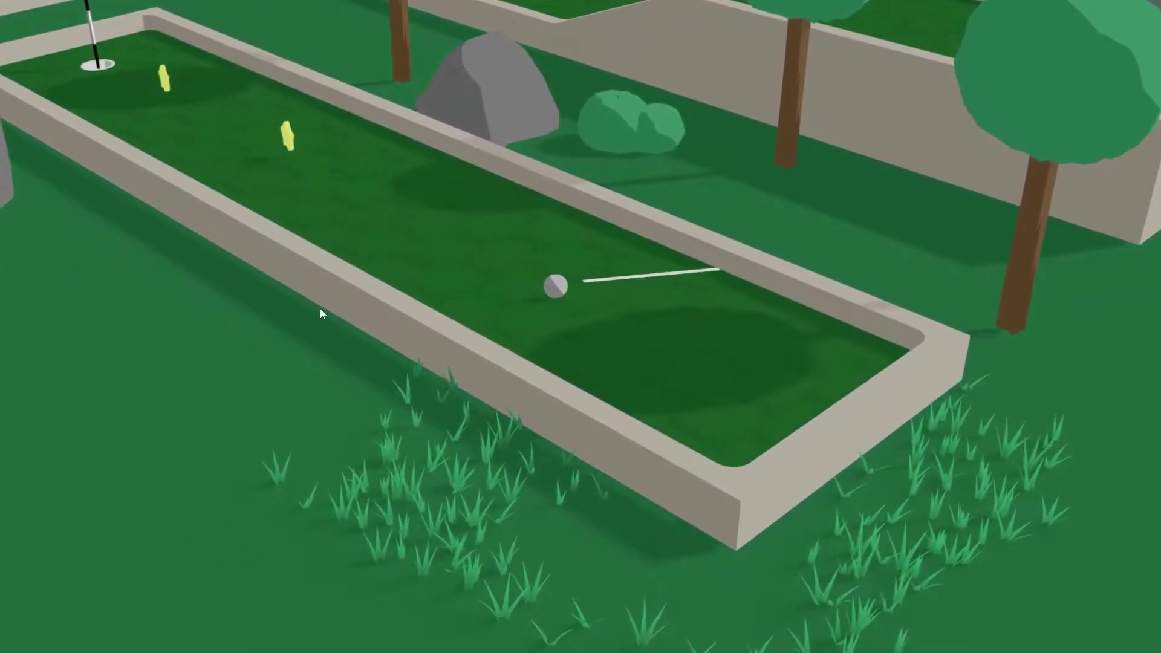
pyautogui.click(320, 309)
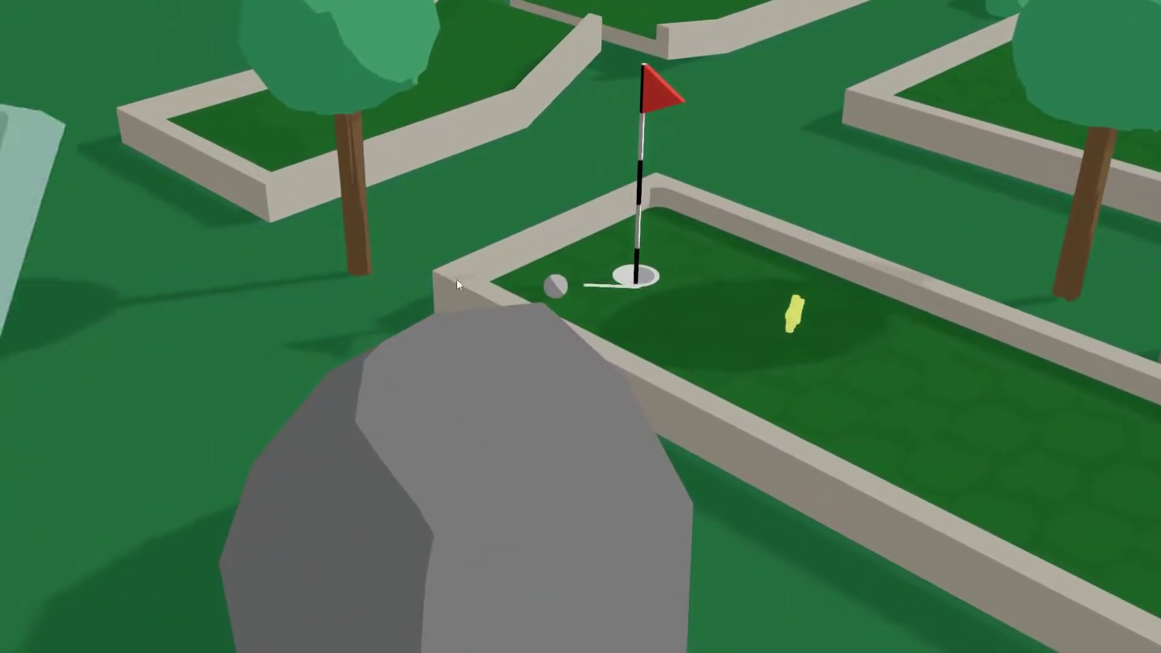
pyautogui.click(379, 255)
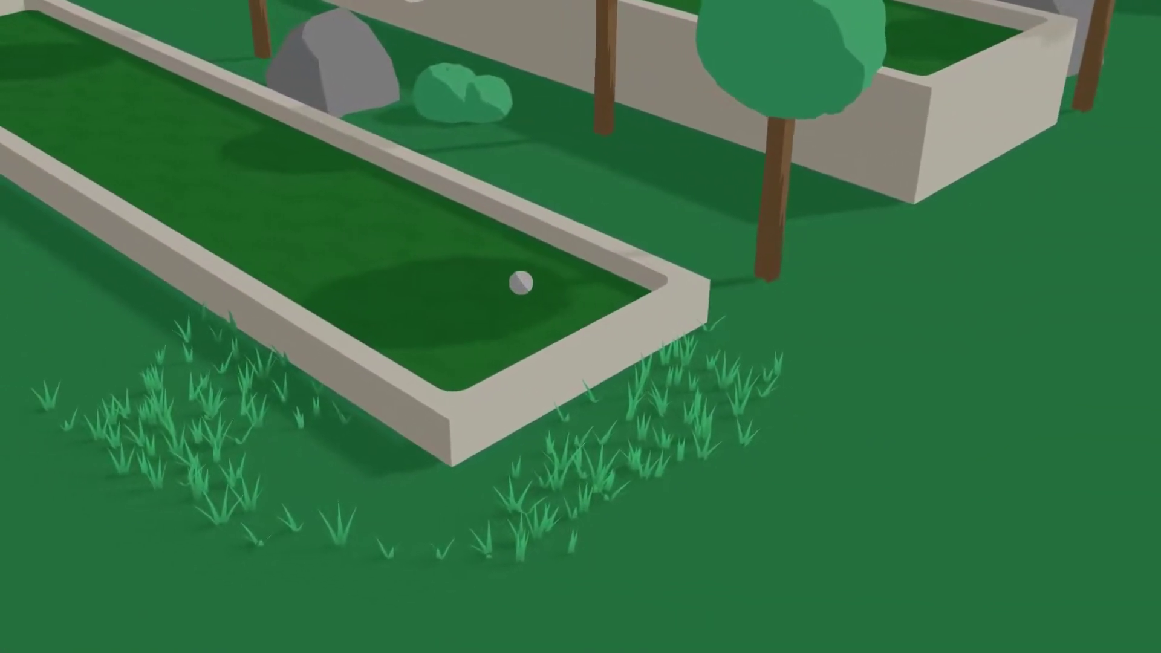
pyautogui.click(732, 389)
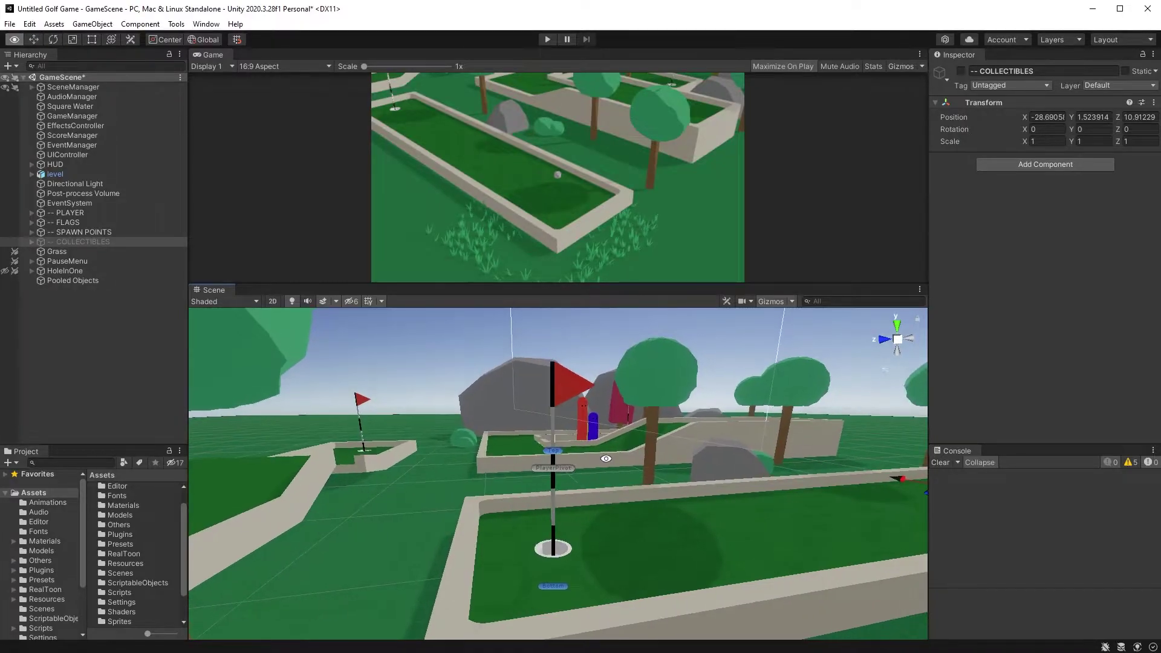
# Select the flag at the first hole, frame it in the scene and examine its capsule collider from several angles.
pyautogui.keyDown('alt'); pyautogui.moveTo(606, 459); pyautogui.dragTo(577, 422); pyautogui.keyUp('alt')
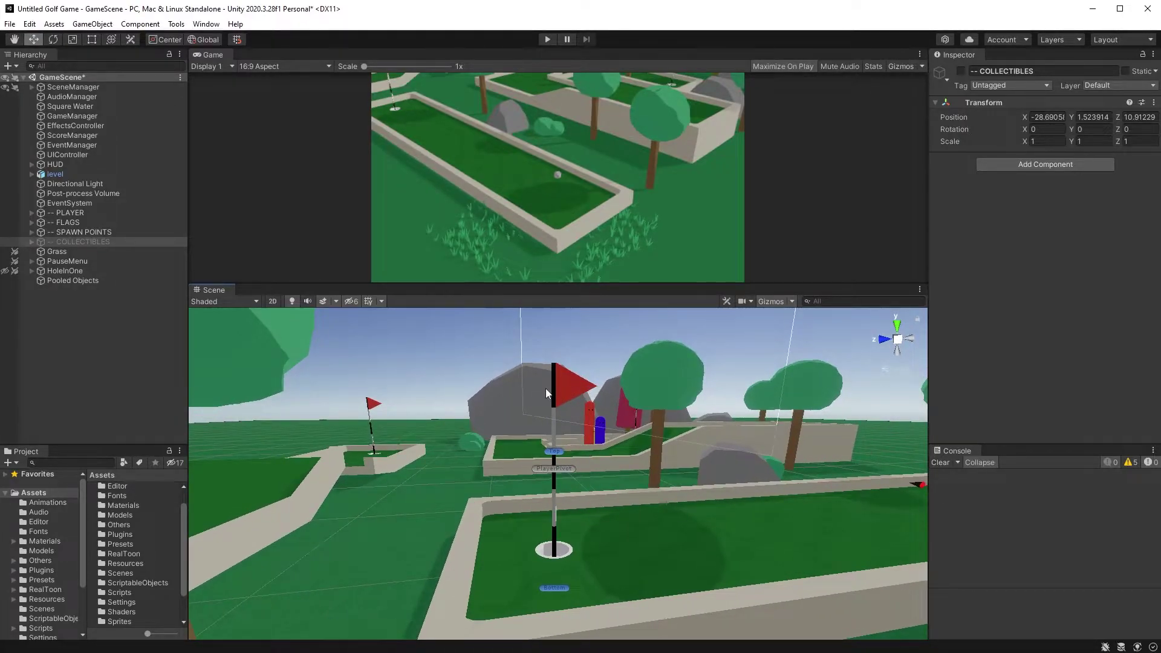
pyautogui.click(775, 305)
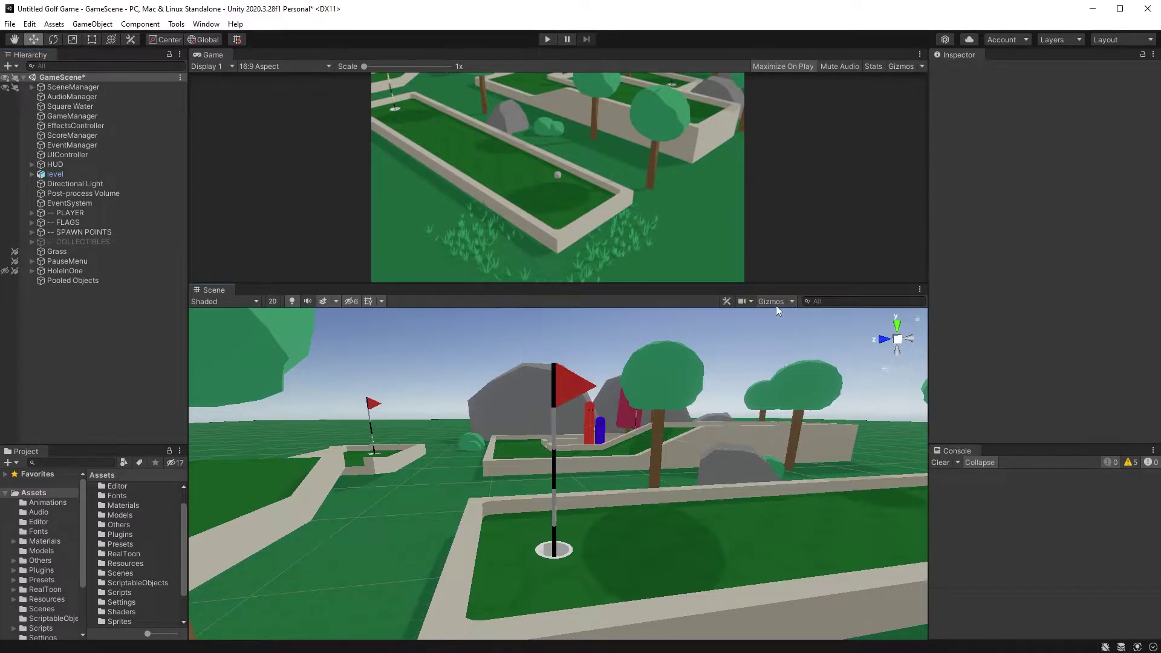
pyautogui.keyDown('alt'); pyautogui.moveTo(740, 422); pyautogui.dragTo(764, 325); pyautogui.keyUp('alt')
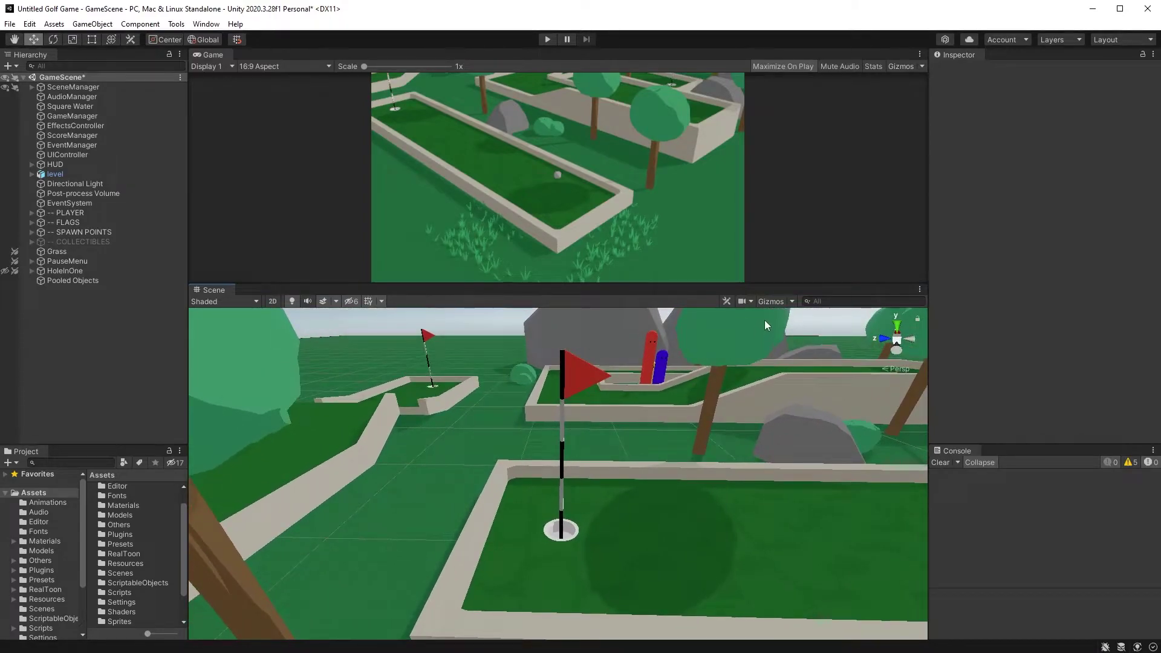
pyautogui.click(573, 376)
pyautogui.press('f')
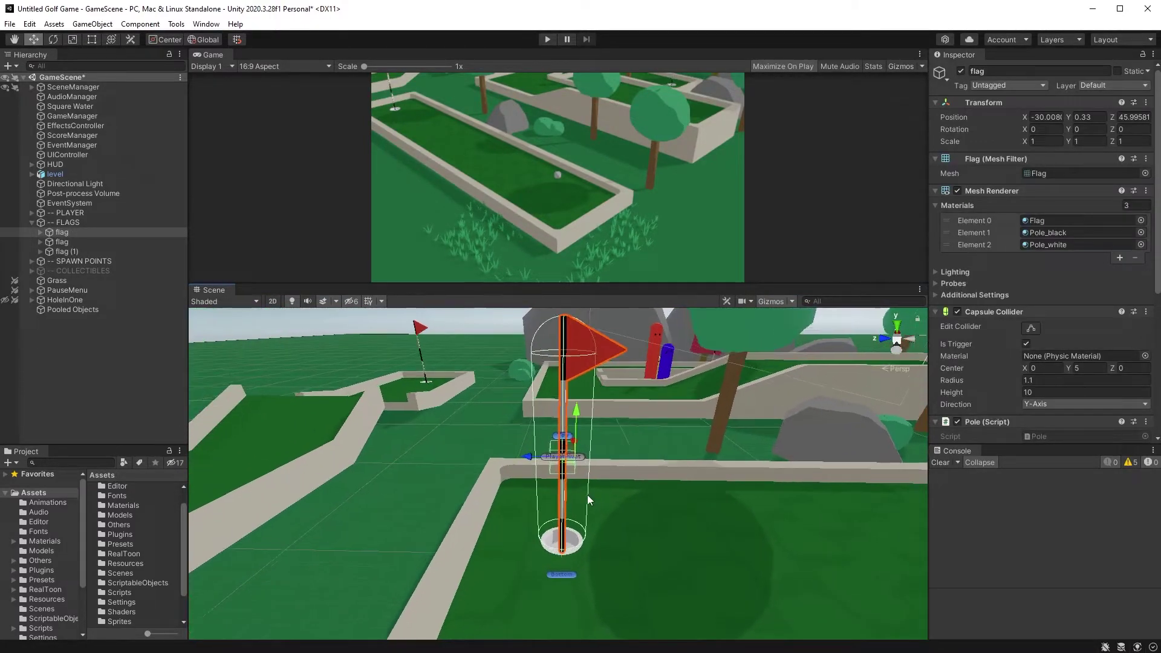
pyautogui.keyDown('alt'); pyautogui.moveTo(589, 500); pyautogui.dragTo(724, 397); pyautogui.keyUp('alt')
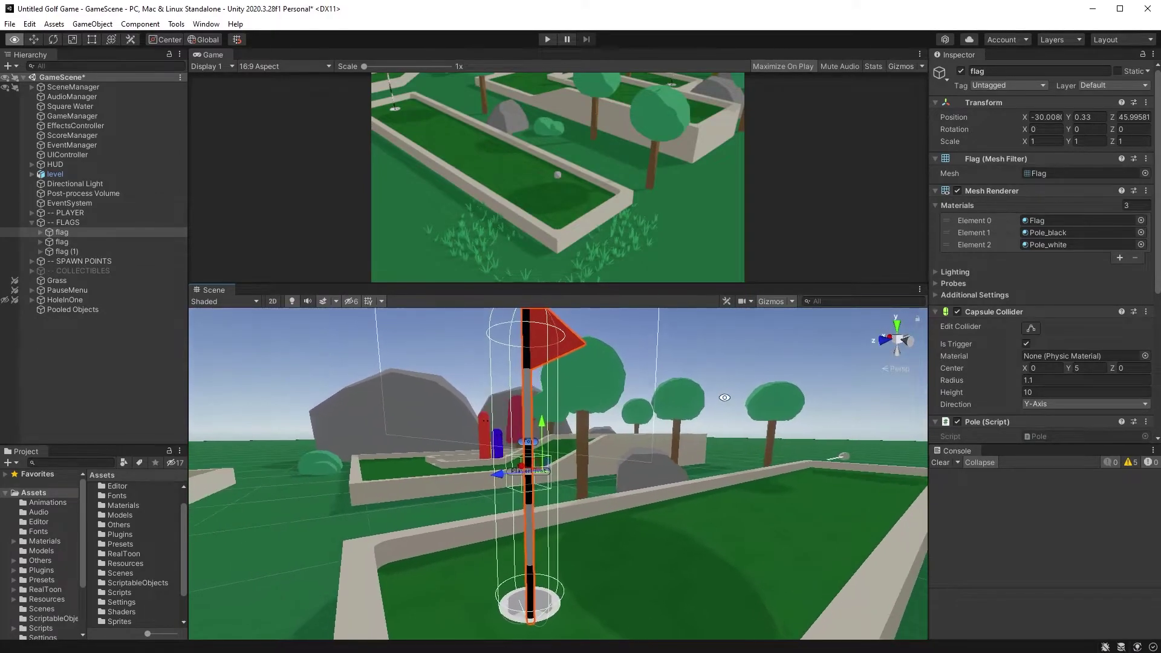
# Run the game and test several putts from the start of the first hole toward the flag.
pyautogui.hotkey('ctrl', 'p')
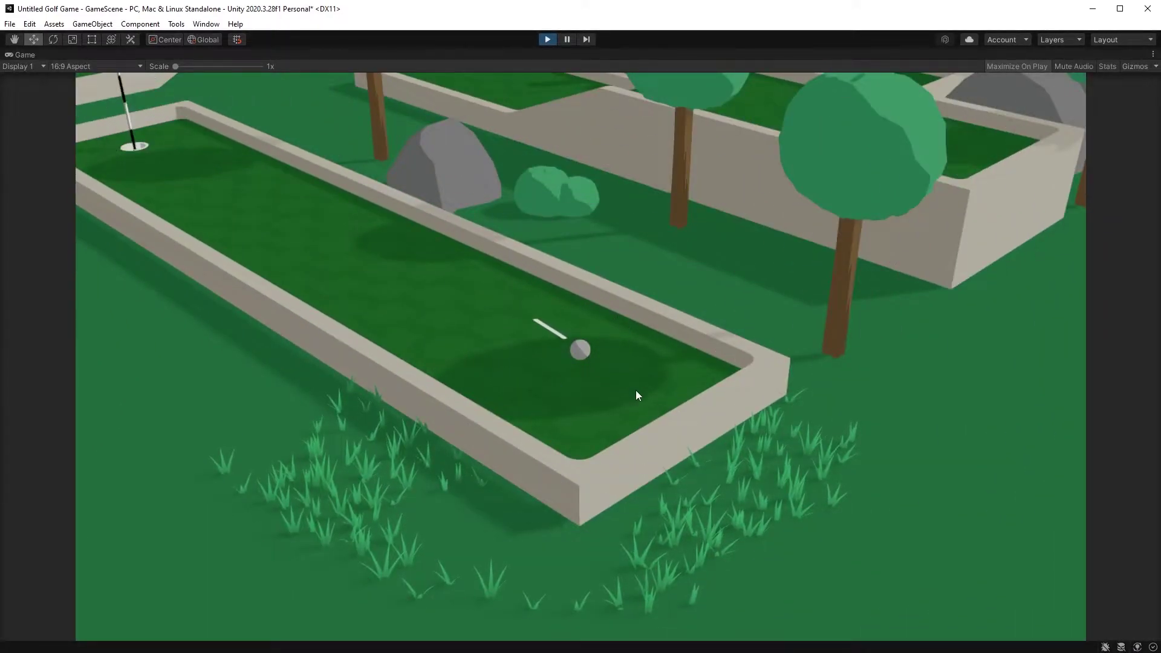
pyautogui.moveTo(636, 391); pyautogui.dragTo(650, 392)
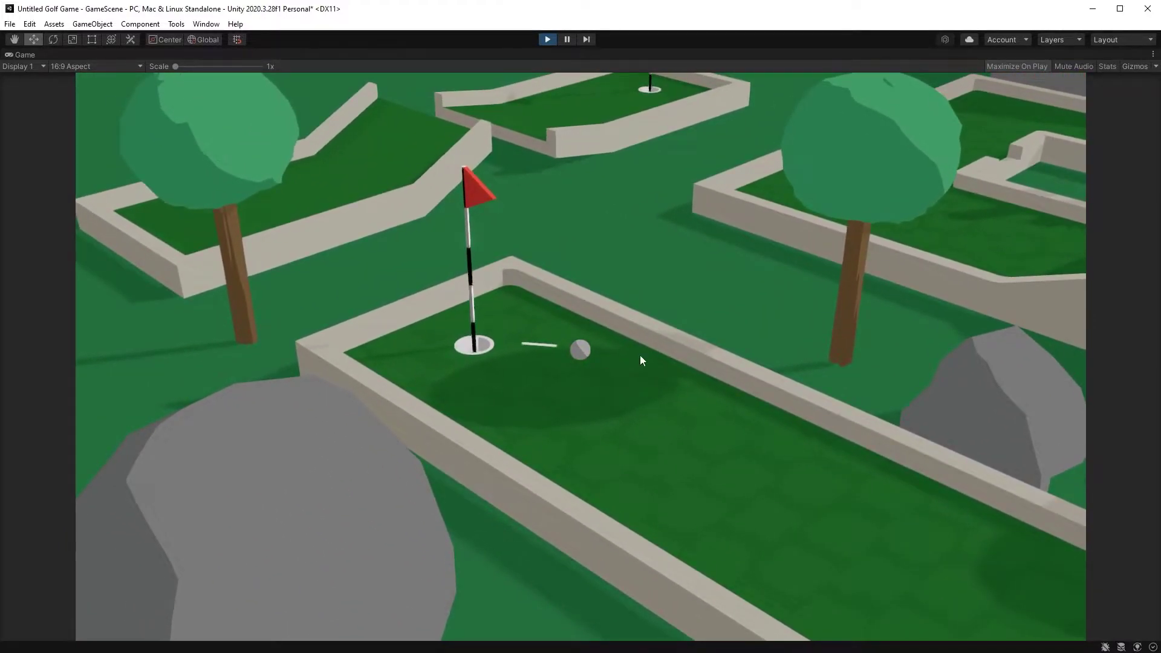
pyautogui.moveTo(640, 360); pyautogui.dragTo(673, 355)
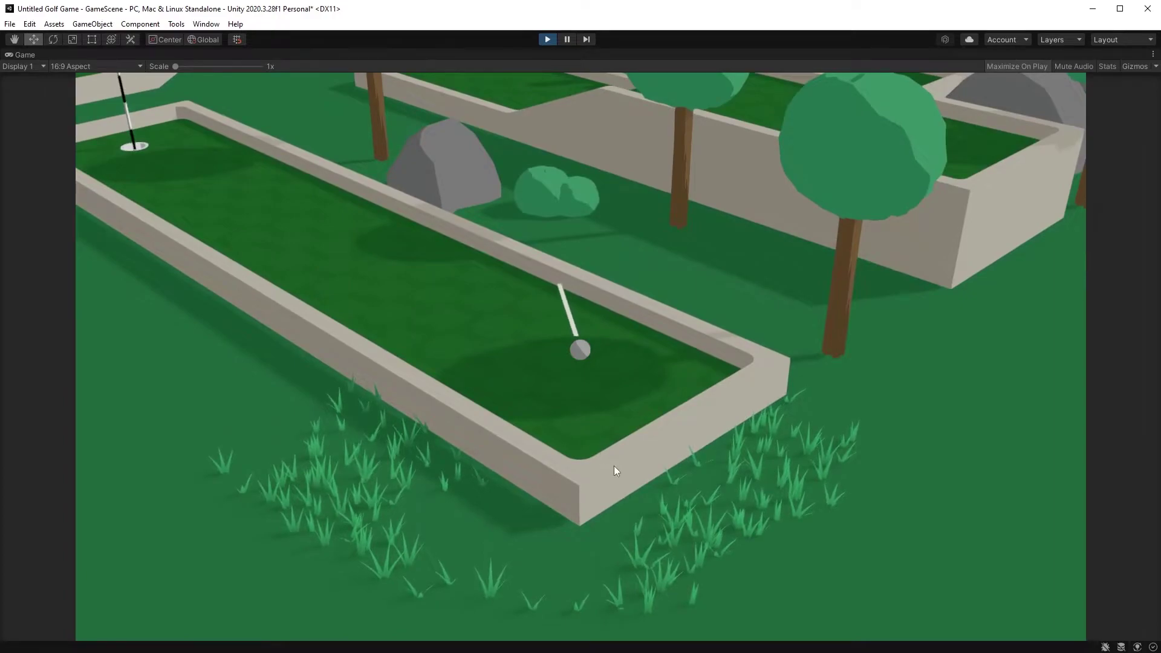
pyautogui.click(615, 465)
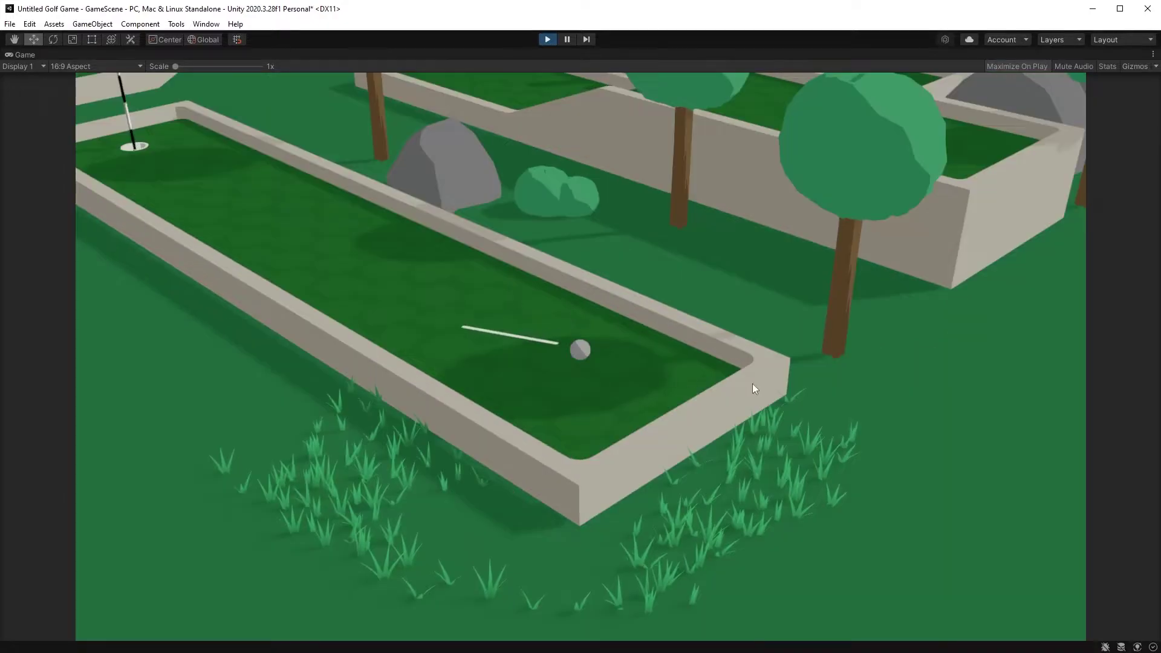
pyautogui.click(810, 330)
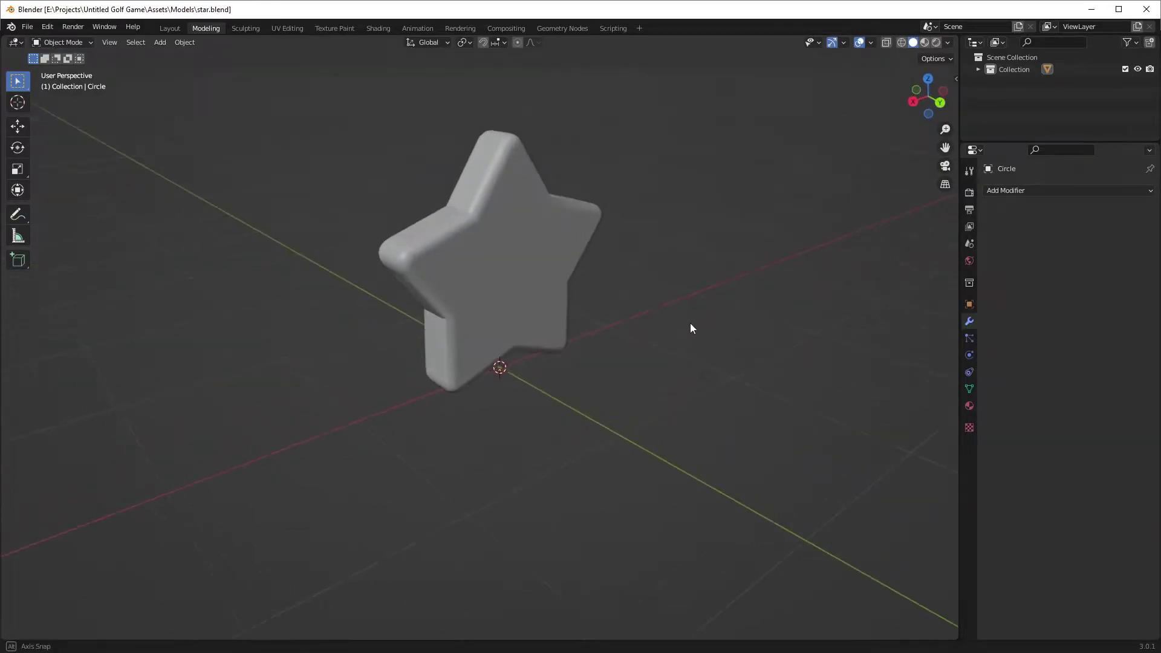
# Switch to Blender and examine the star model in star.blend from several sides.
pyautogui.moveTo(690, 324); pyautogui.dragTo(350, 306, button='middle')
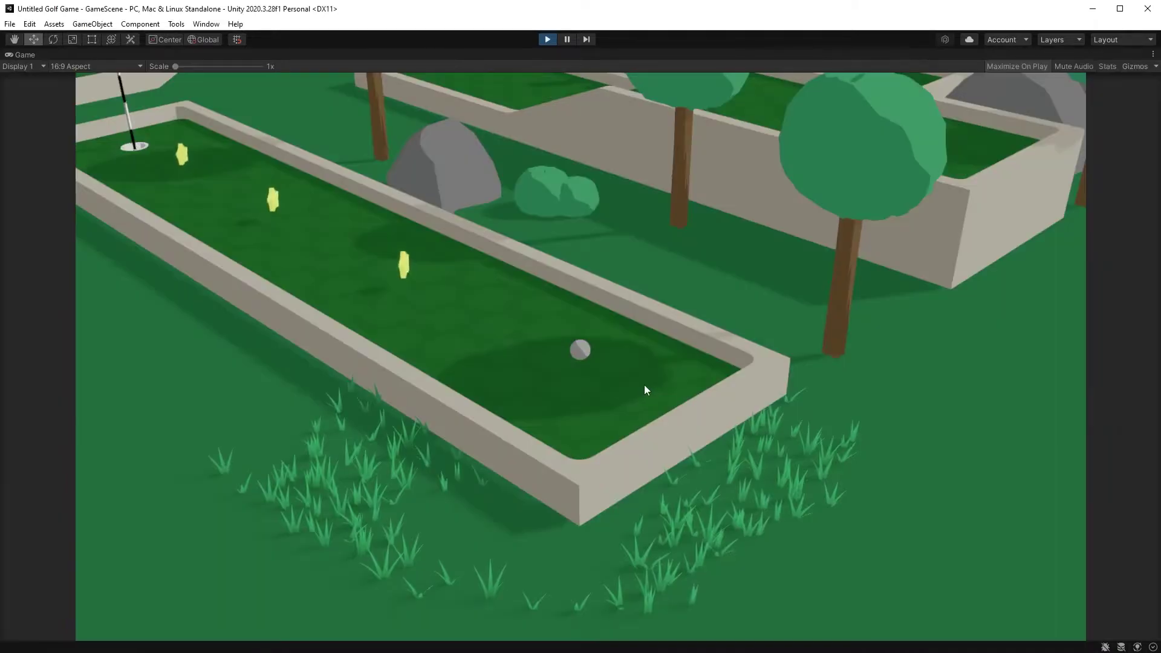
# In the running Unity game, putt on the first hole and check the scoreboard and the pause menu.
pyautogui.click(721, 422)
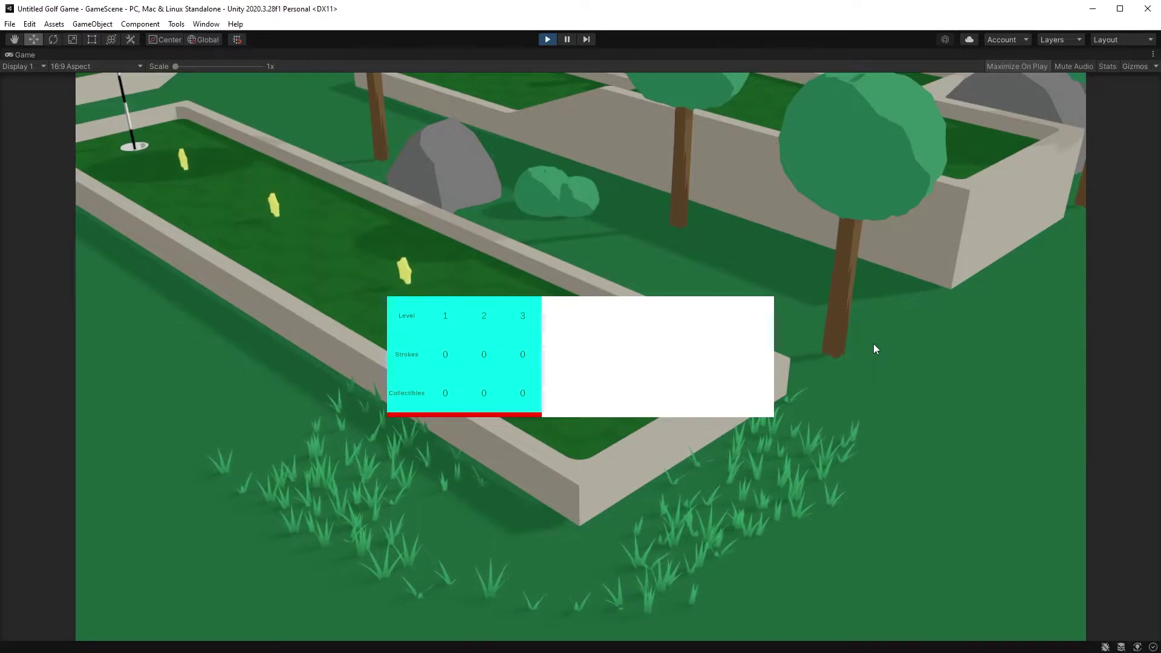
pyautogui.press('Tab')
pyautogui.moveTo(652, 388); pyautogui.dragTo(665, 395)
pyautogui.press('Escape')
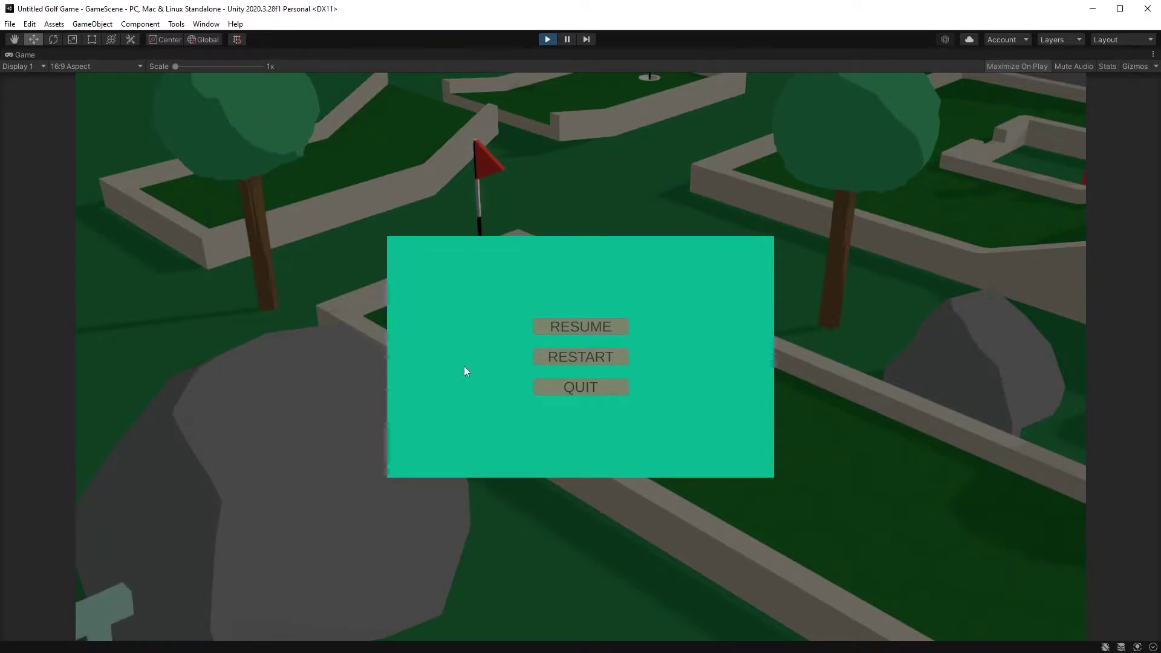
pyautogui.press('Escape')
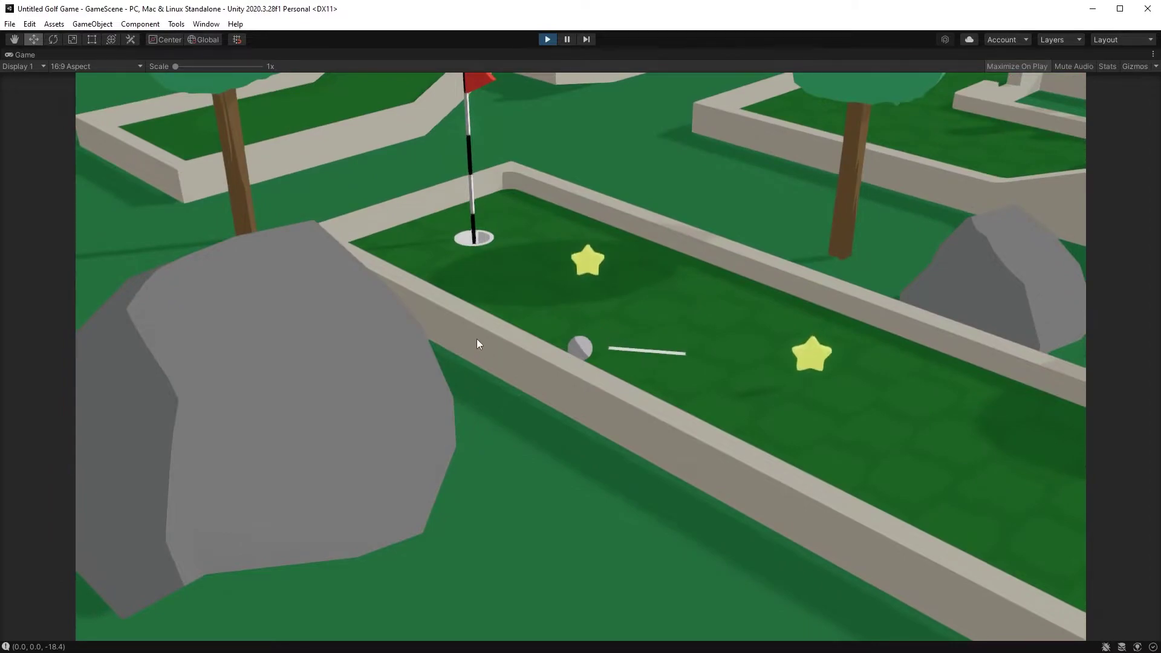
# Test collecting the stars by putting the ball along the first hole.
pyautogui.moveTo(476, 339); pyautogui.dragTo(470, 340)
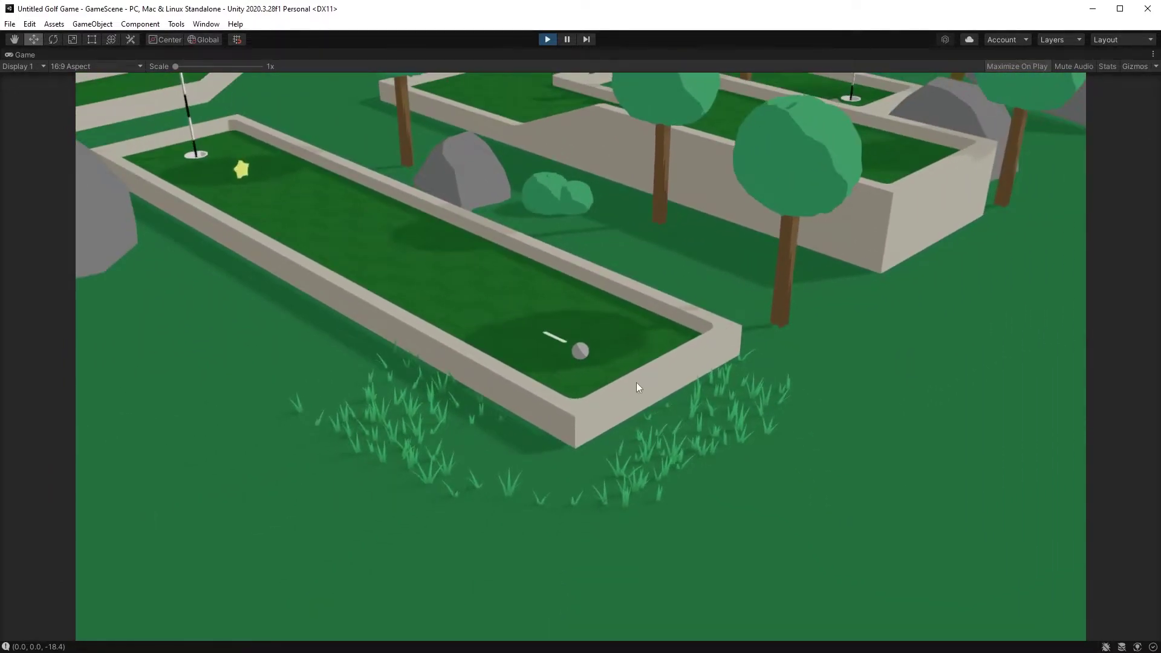
pyautogui.moveTo(731, 433); pyautogui.dragTo(730, 433)
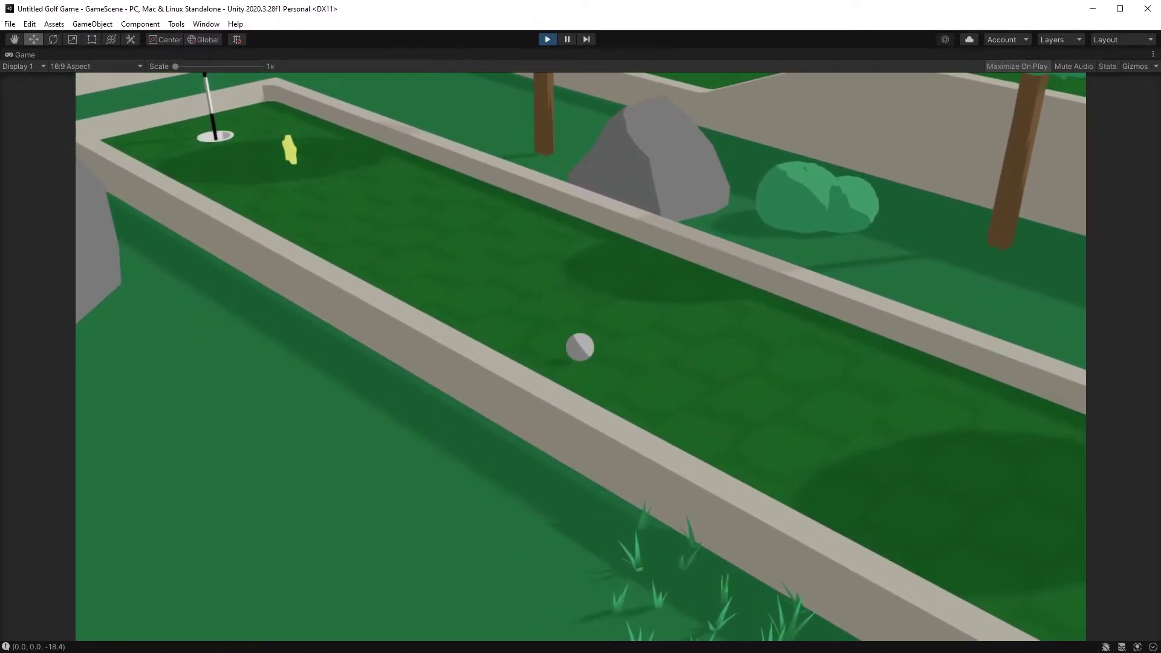
pyautogui.moveTo(665, 418); pyautogui.dragTo(681, 429)
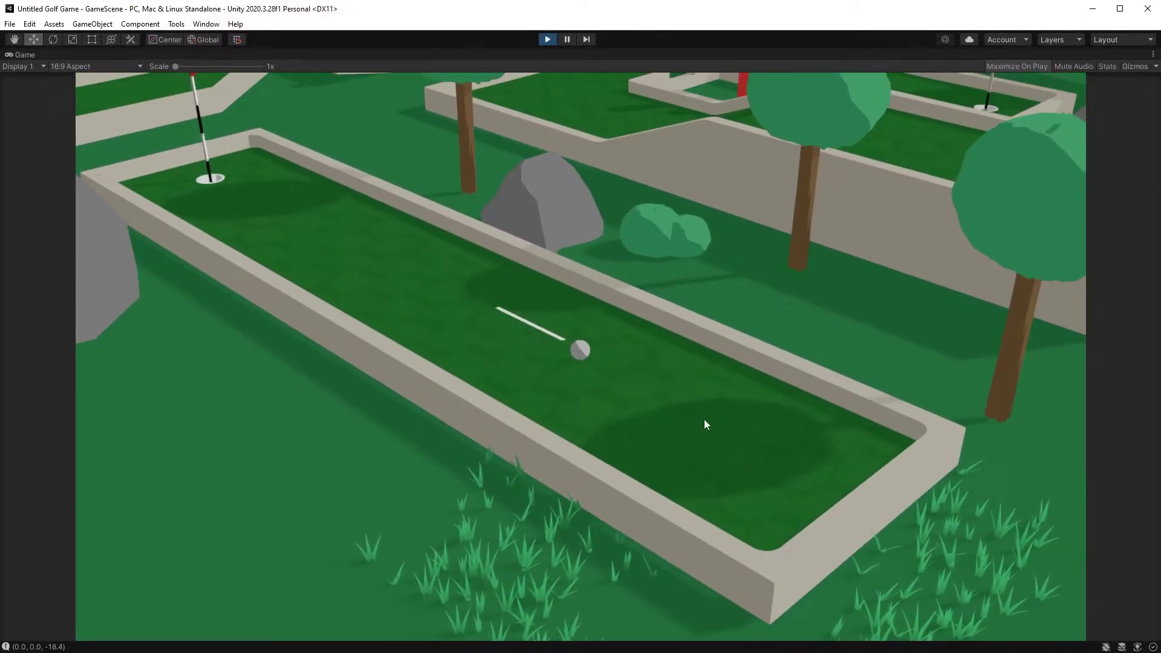
pyautogui.moveTo(705, 420); pyautogui.dragTo(705, 419)
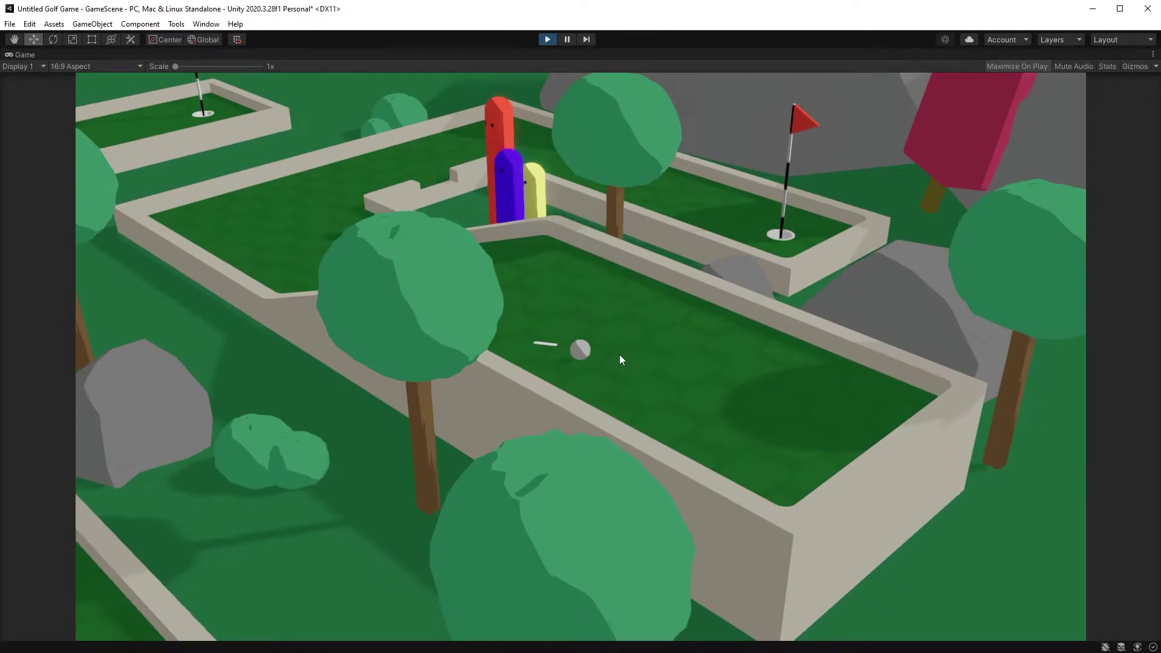
# Test putting the ball around the corner of the second hole, past the red, blue and yellow figures.
pyautogui.moveTo(619, 354); pyautogui.dragTo(619, 354)
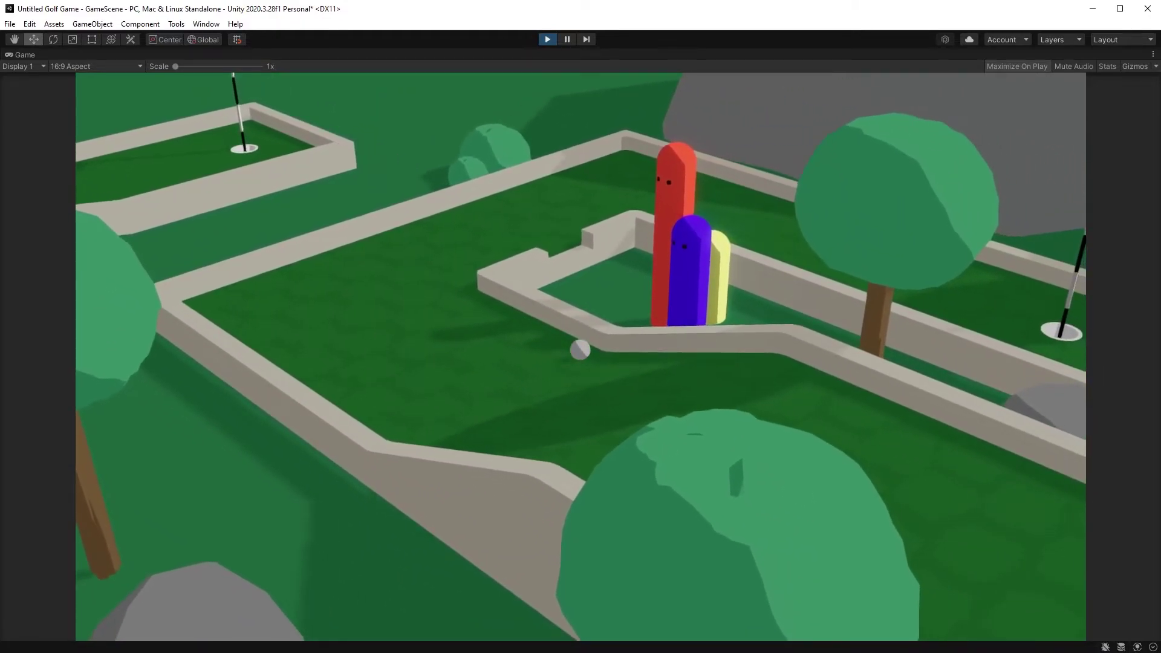
pyautogui.moveTo(631, 351); pyautogui.dragTo(631, 351)
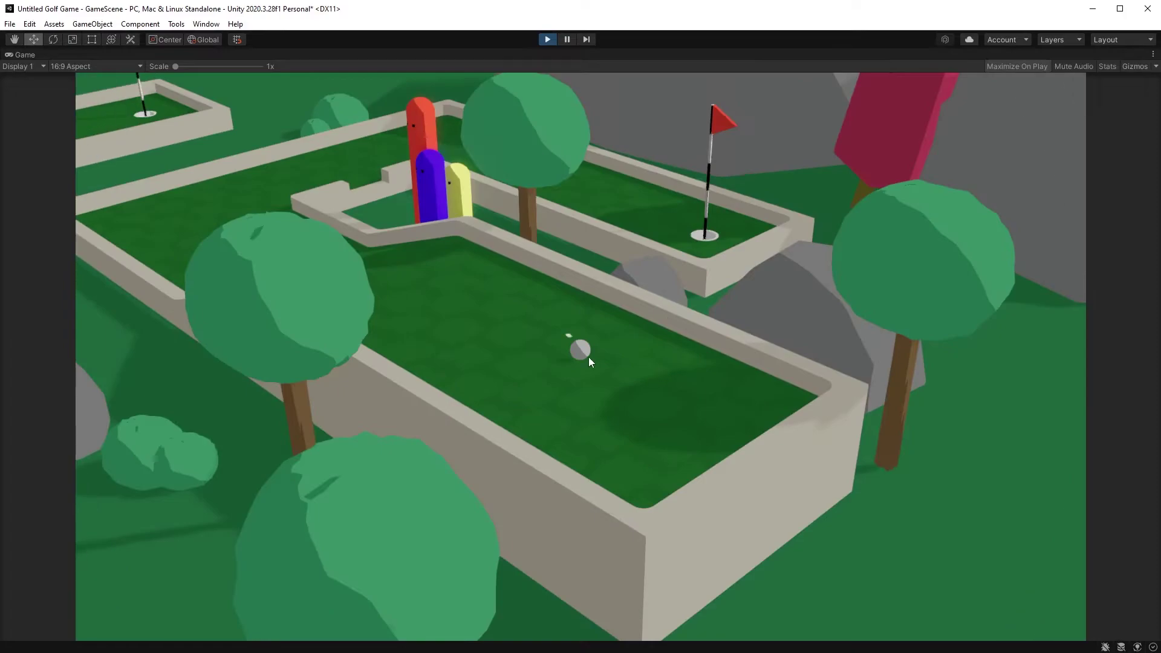
pyautogui.moveTo(651, 354); pyautogui.dragTo(650, 354)
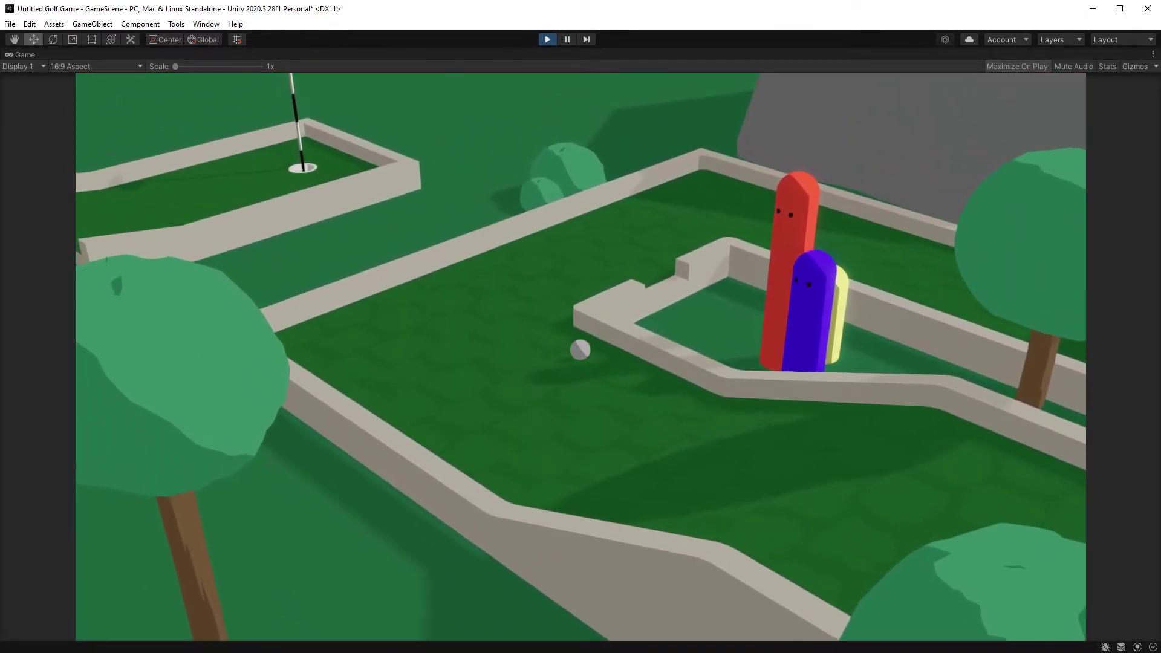
pyautogui.moveTo(714, 325); pyautogui.dragTo(714, 326)
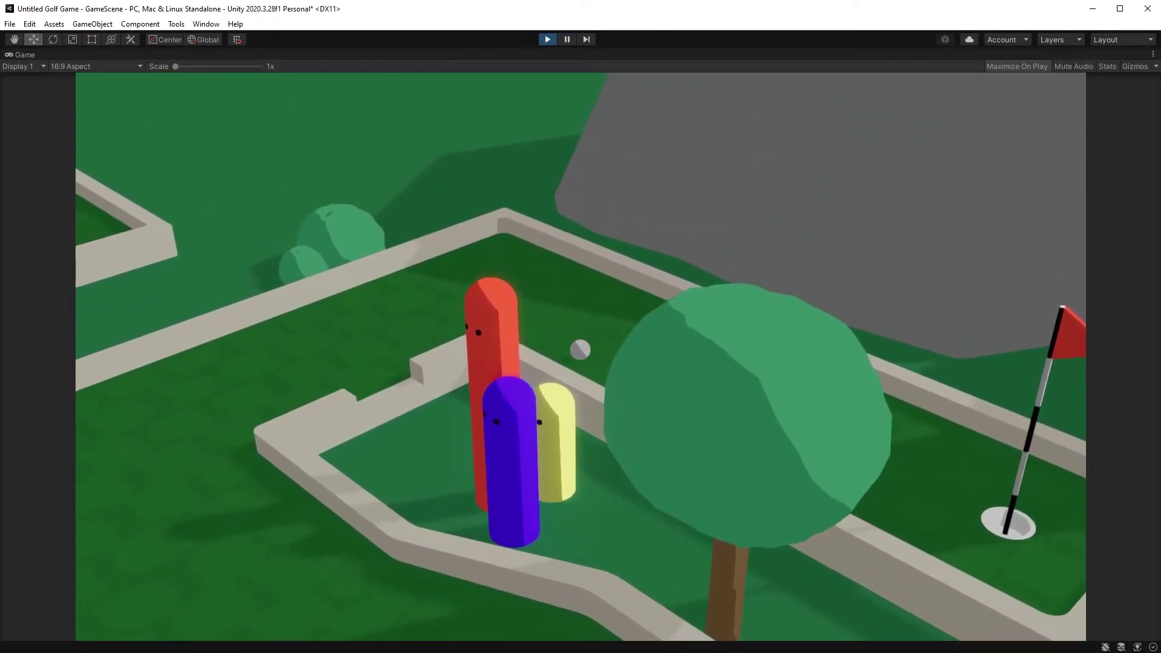
# Putt the ball behind the tree and the orange windmill to check the see-through cutout around it.
pyautogui.moveTo(563, 331); pyautogui.dragTo(563, 332)
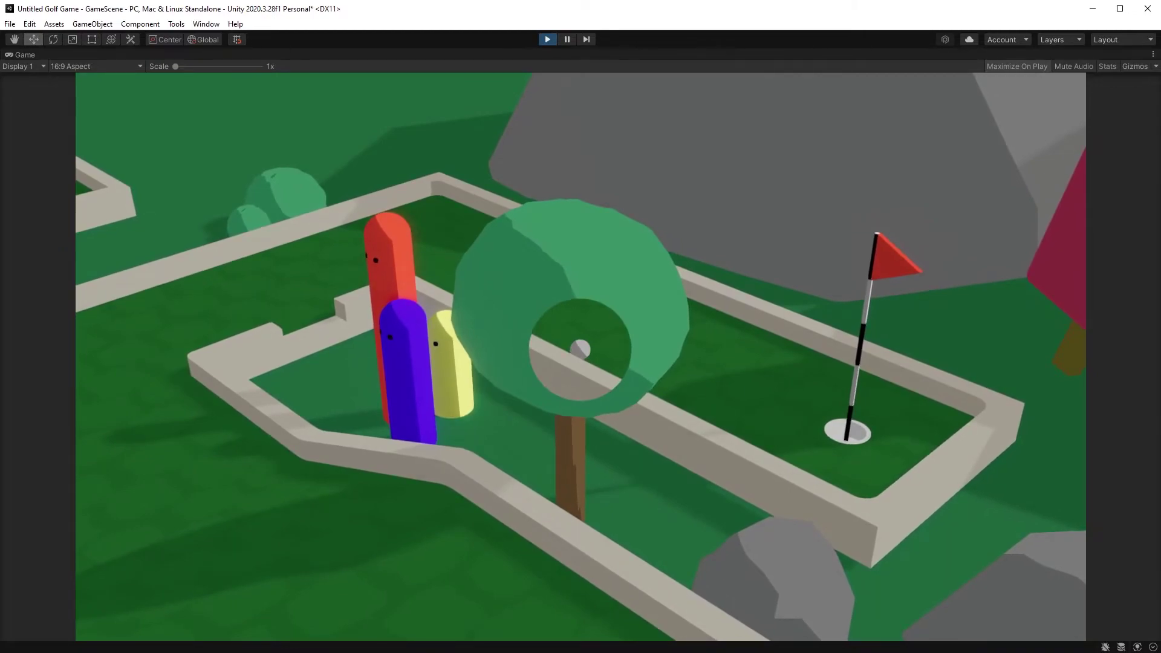
pyautogui.moveTo(556, 379); pyautogui.dragTo(557, 378)
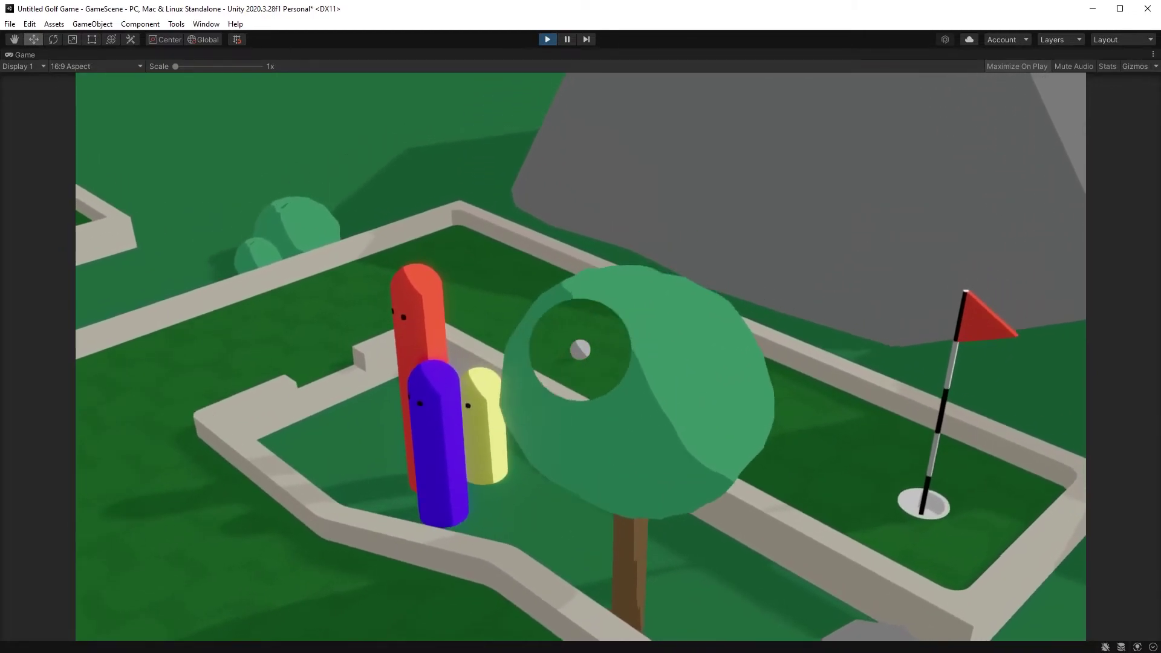
pyautogui.moveTo(590, 368); pyautogui.dragTo(591, 372)
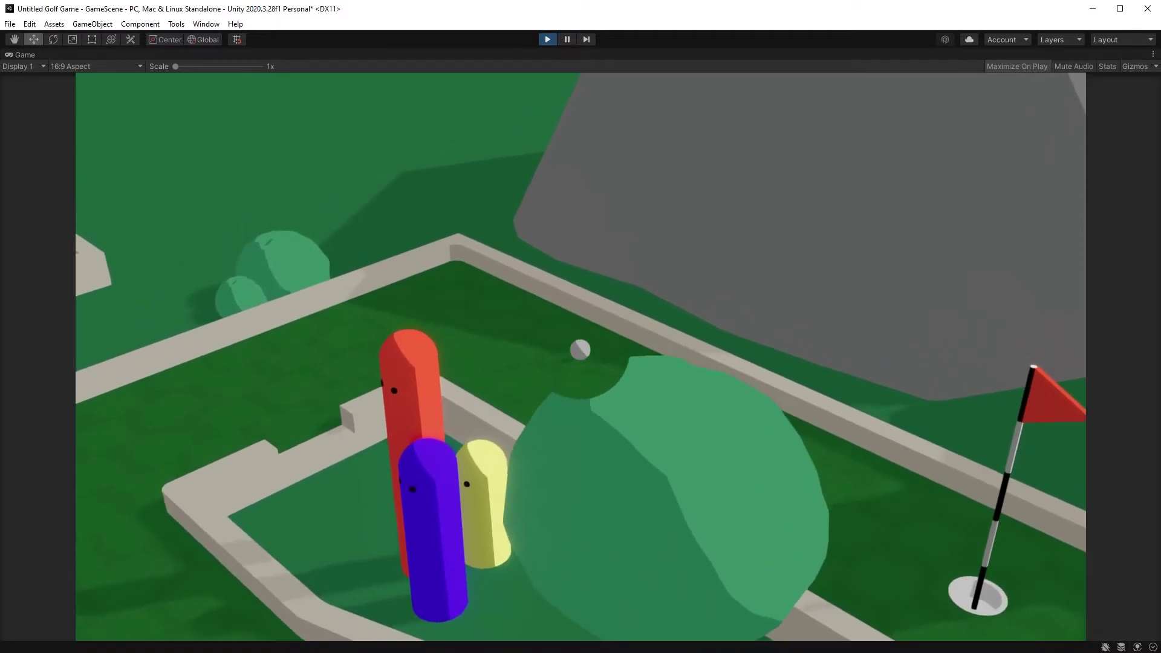
pyautogui.moveTo(567, 321); pyautogui.dragTo(564, 318)
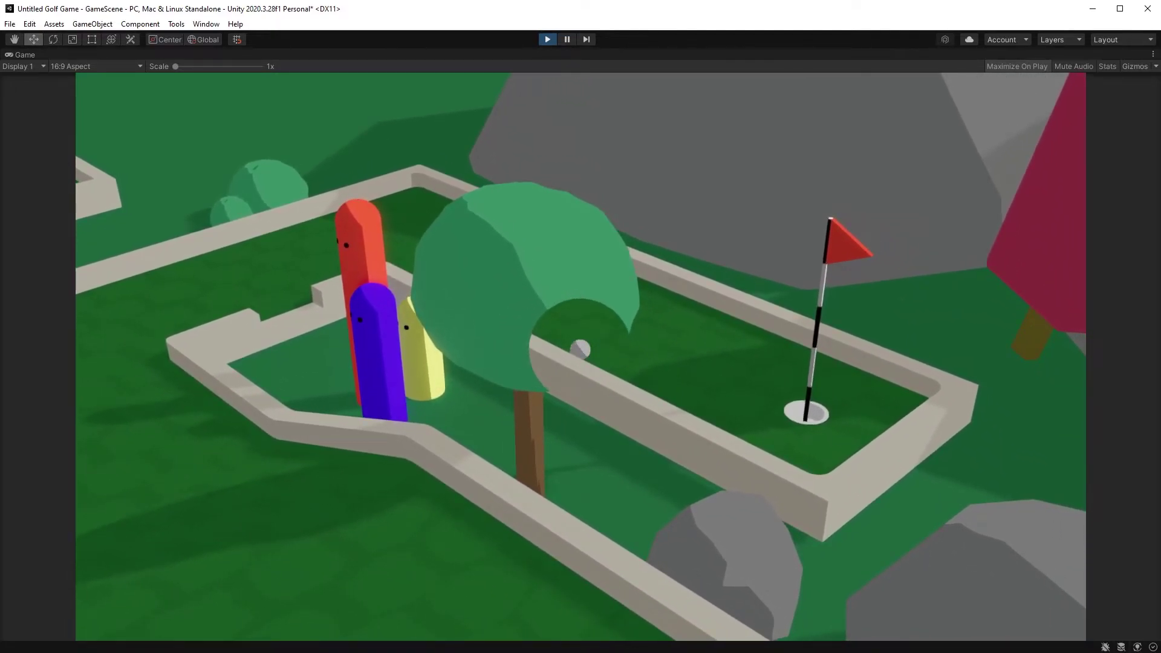
pyautogui.click(506, 339)
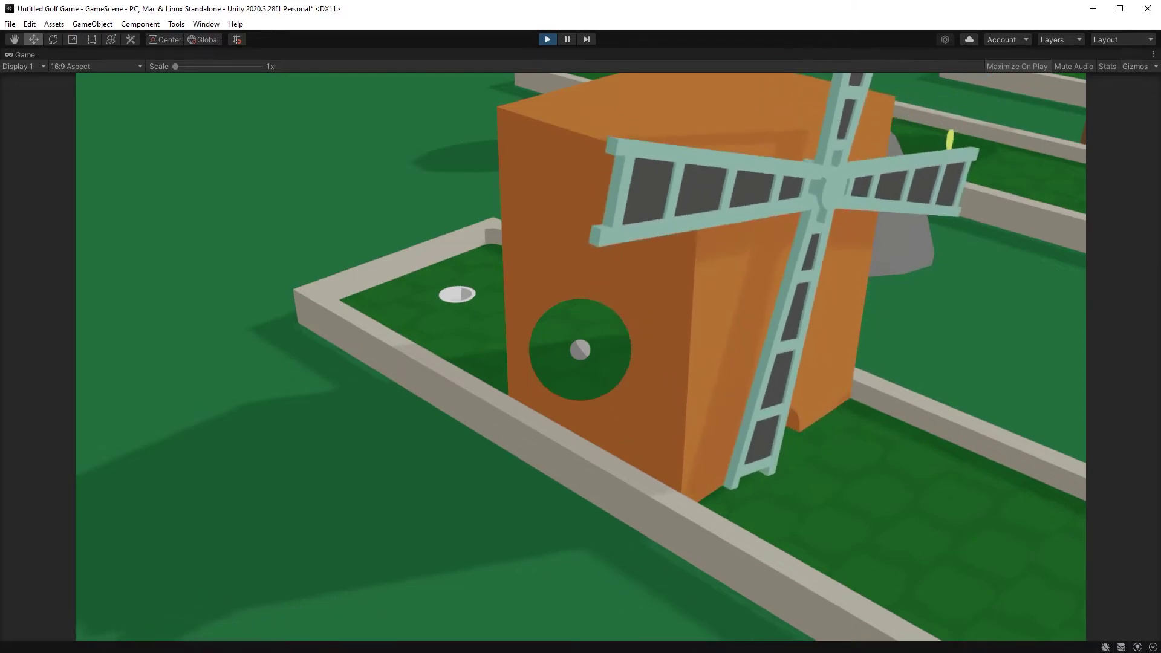
pyautogui.moveTo(580, 350); pyautogui.dragTo(491, 296)
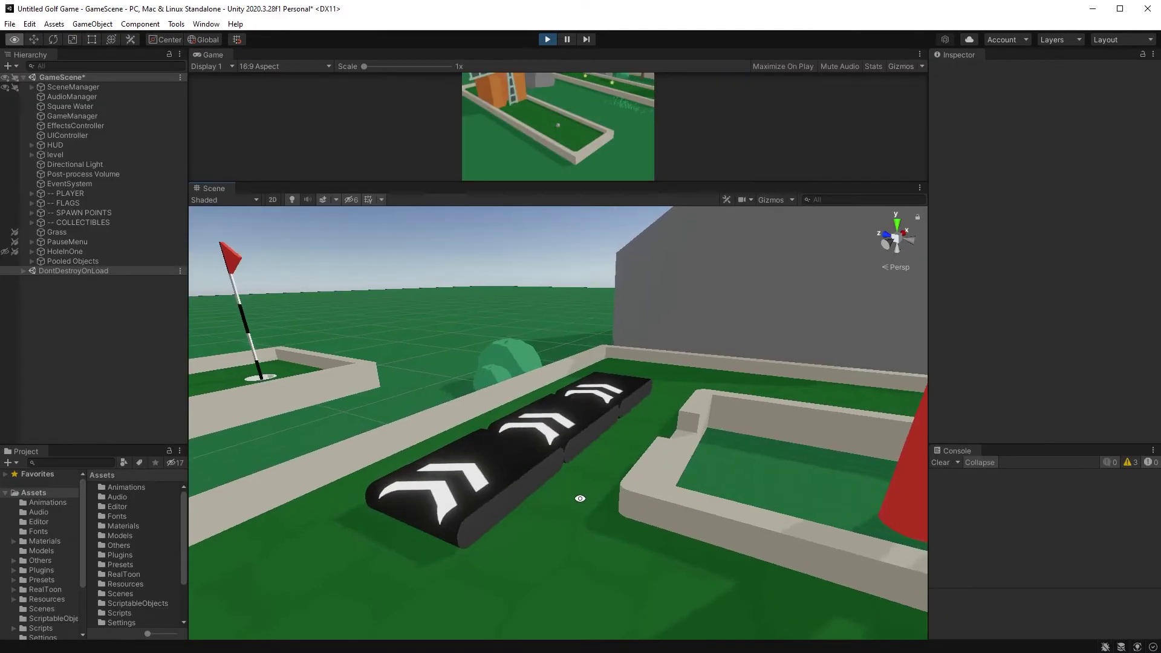
# Examine the black conveyor belts with white arrows on the second hole from several angles in the scene.
pyautogui.moveTo(580, 498); pyautogui.dragTo(553, 549, button='right')
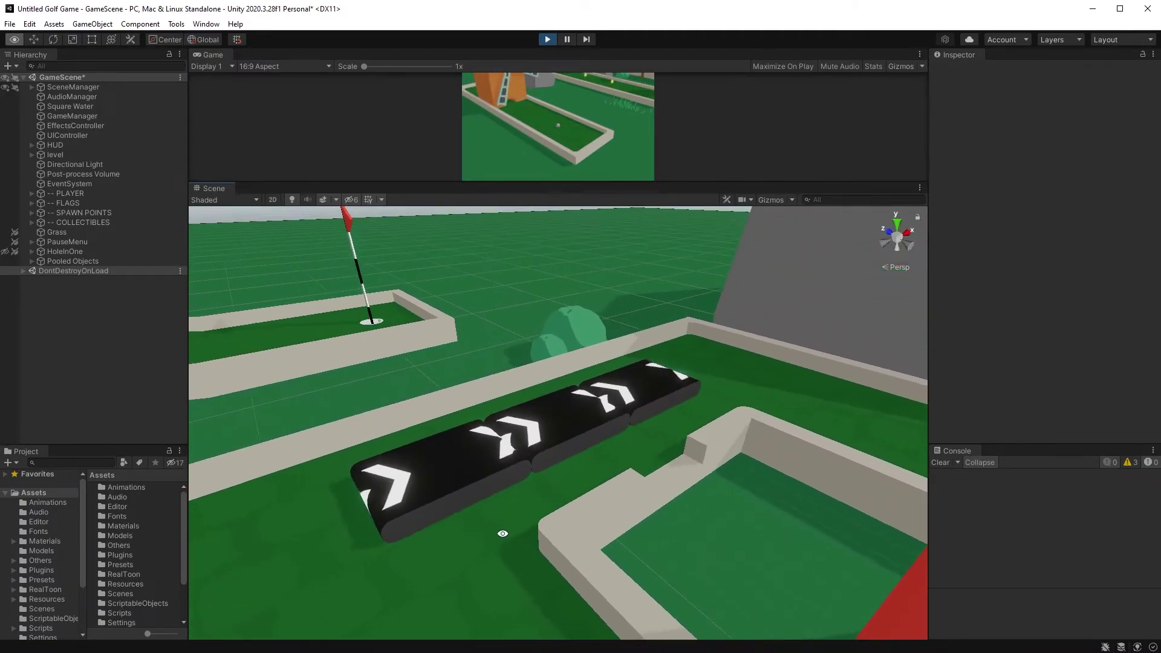
pyautogui.moveTo(474, 513); pyautogui.dragTo(537, 464, button='right')
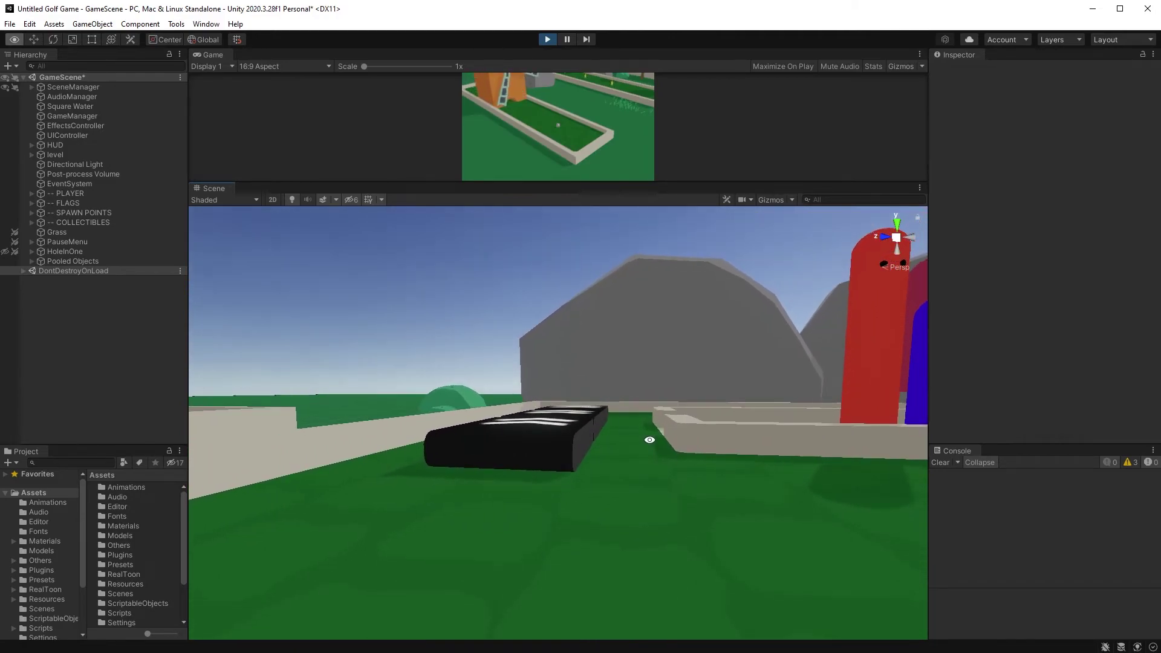
pyautogui.moveTo(650, 439); pyautogui.dragTo(161, 451, button='right')
pyautogui.press('s')
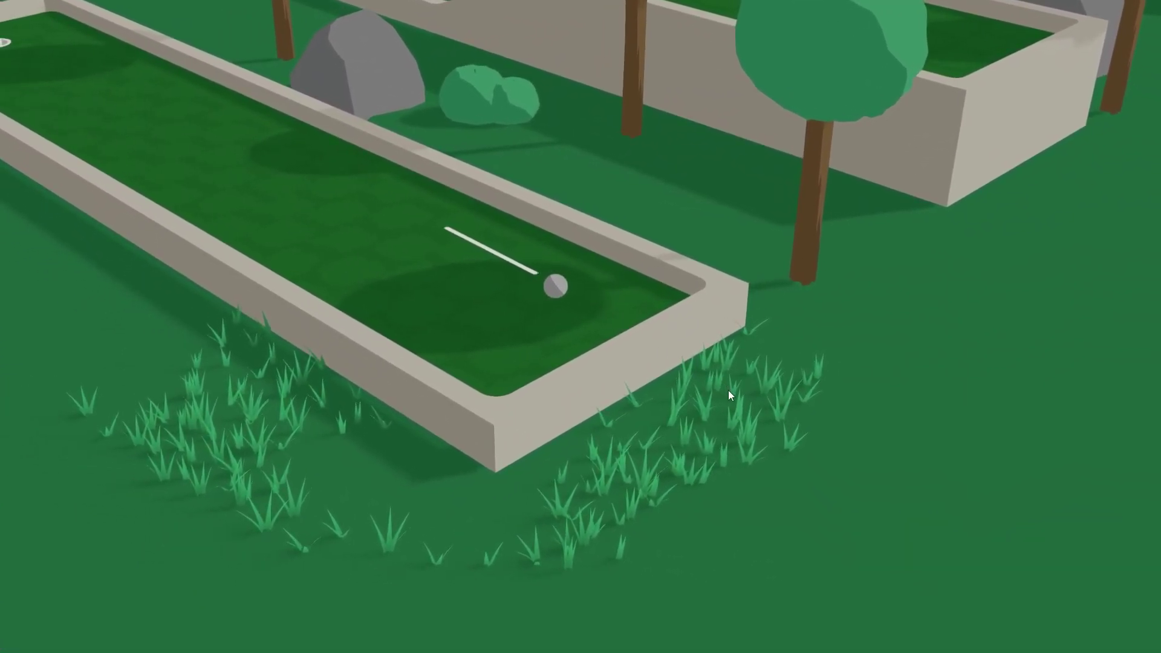
pyautogui.click(735, 388)
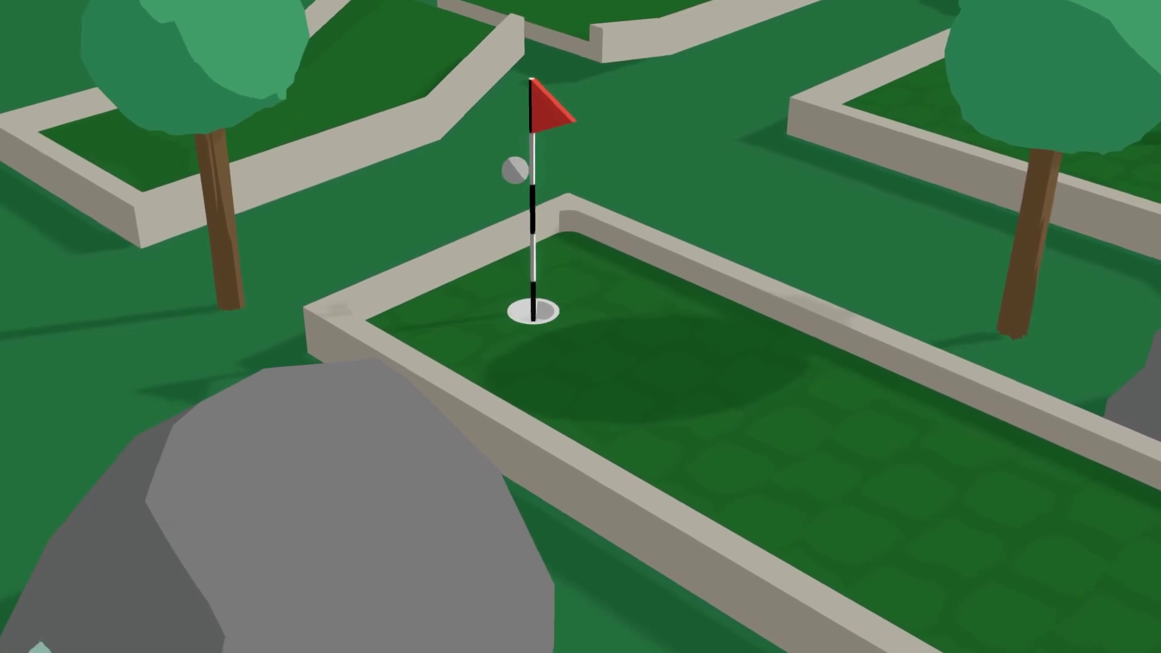